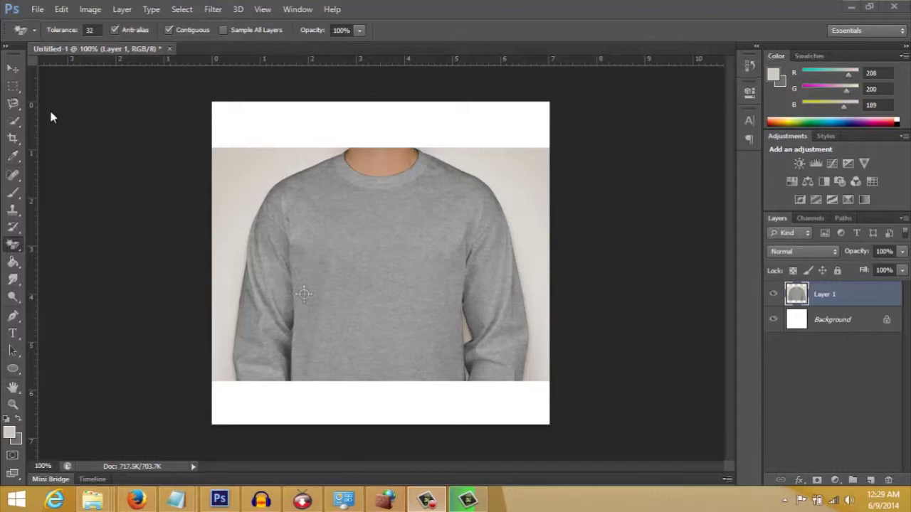
# Remove the beige backdrop left of the sweatshirt with the Quick Selection tool and clear the selection
pyautogui.click(13, 122)
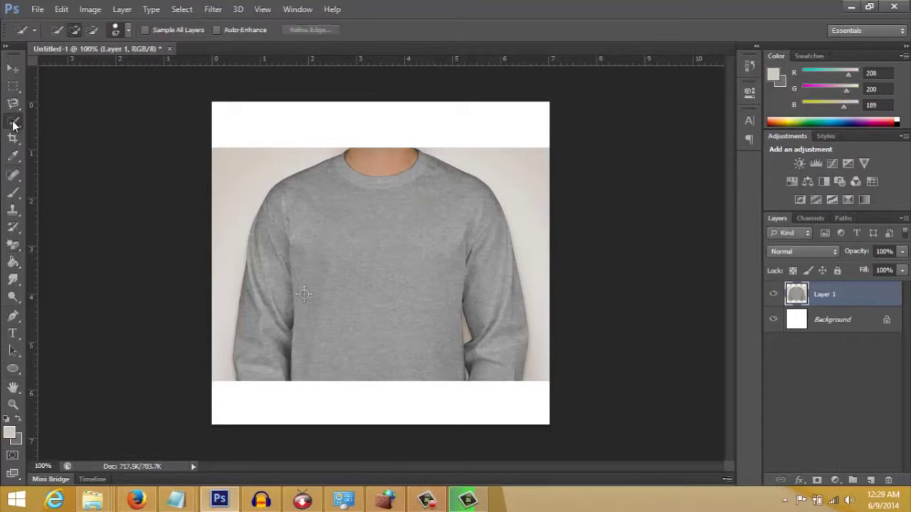
pyautogui.click(238, 172)
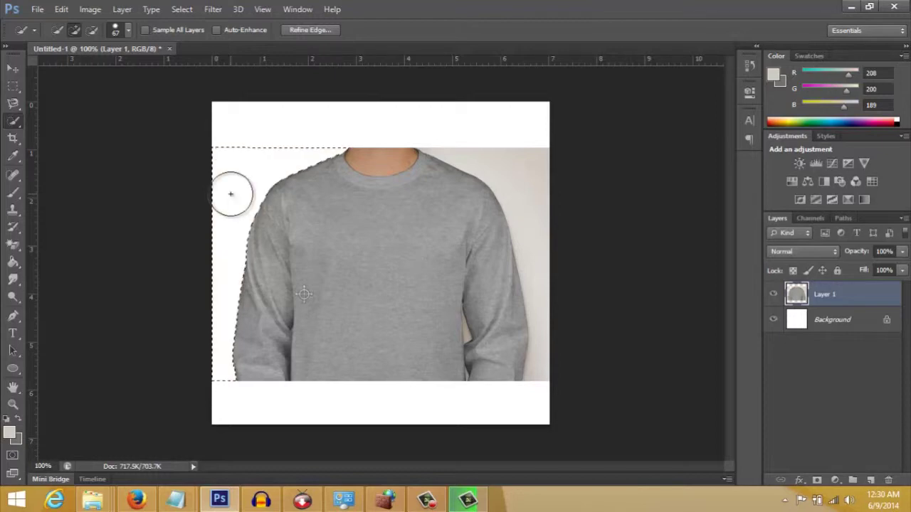
pyautogui.click(340, 252)
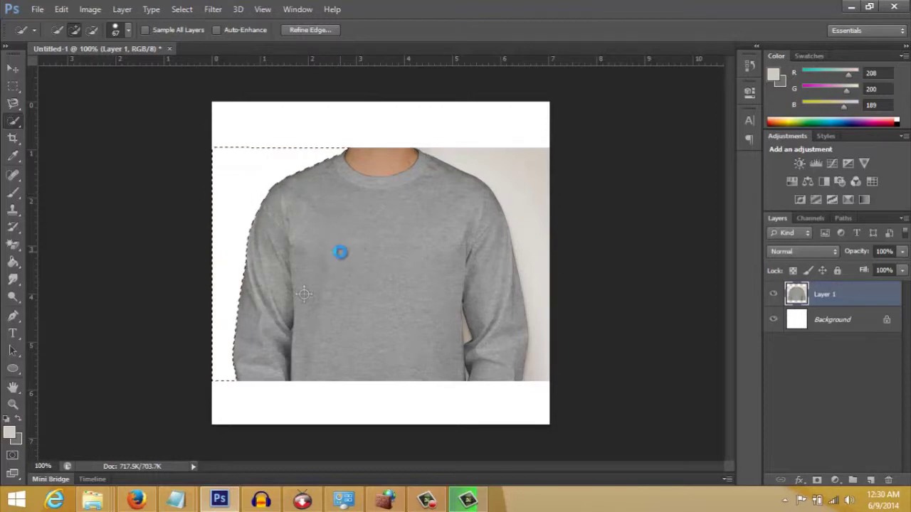
pyautogui.rightClick(341, 252)
pyautogui.click(373, 211)
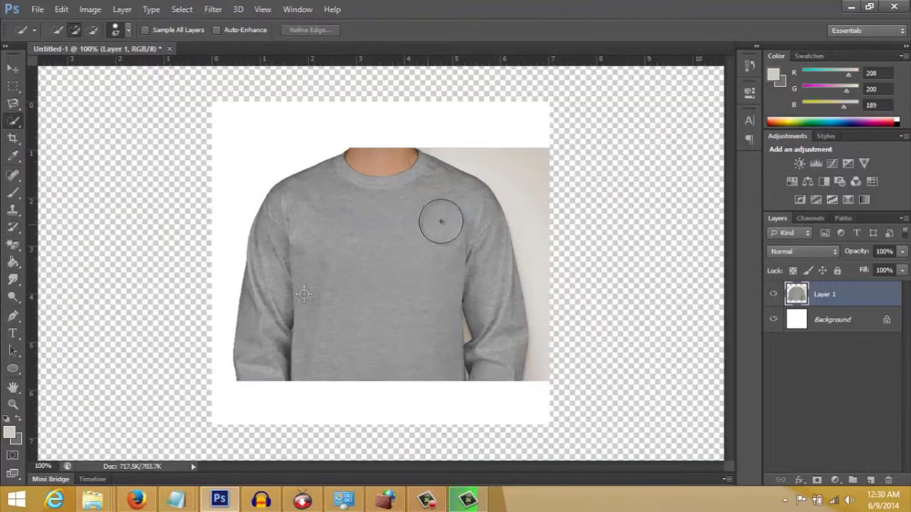
# Remove the backdrop right of the sweatshirt with a quick selection and deselect it
pyautogui.click(525, 188)
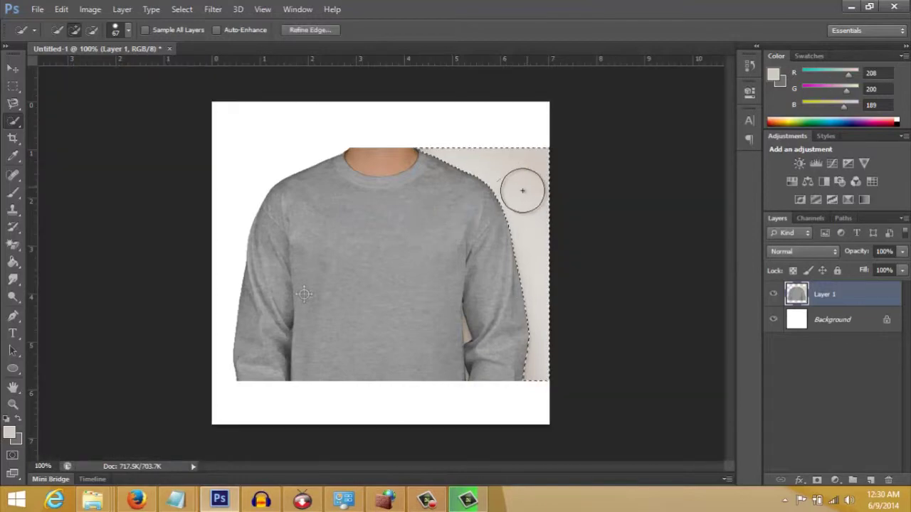
pyautogui.press('Delete')
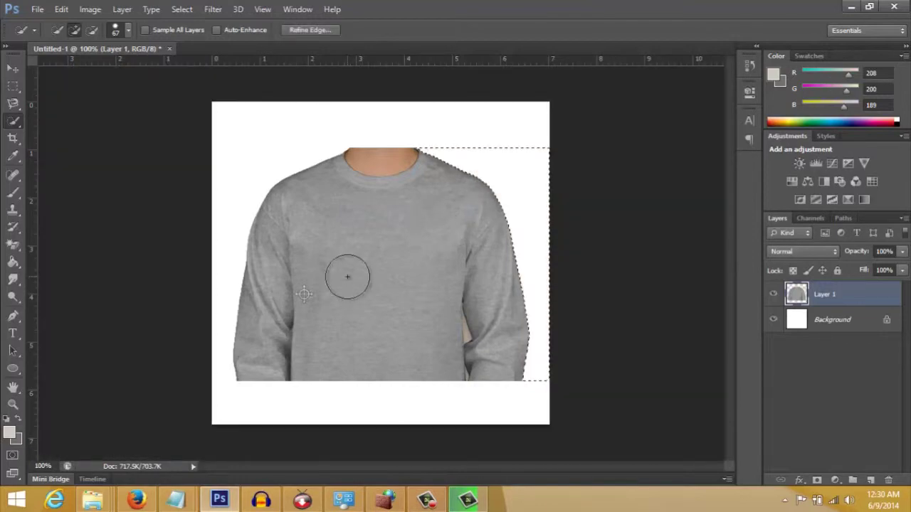
pyautogui.rightClick(369, 247)
pyautogui.click(402, 210)
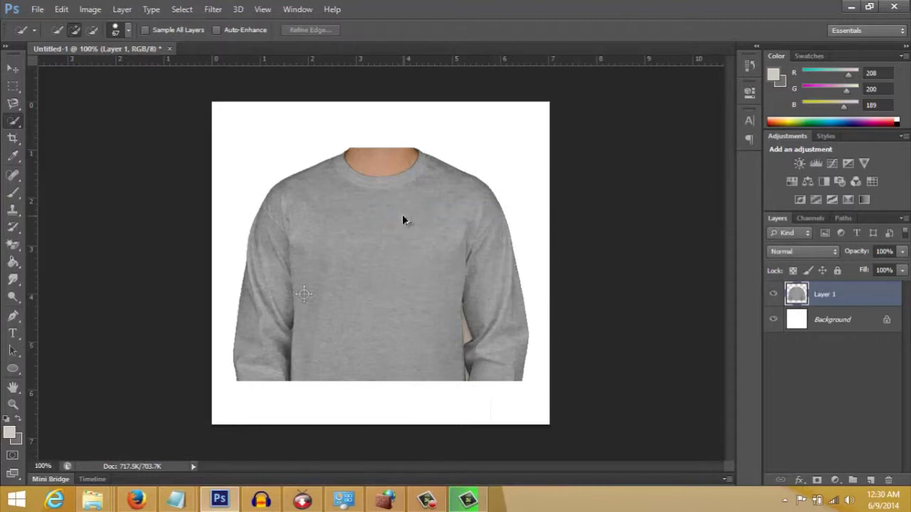
# Undo both backdrop deletions step by step and clear the remaining selection
pyautogui.hotkey('ctrl', 'alt', 'z')
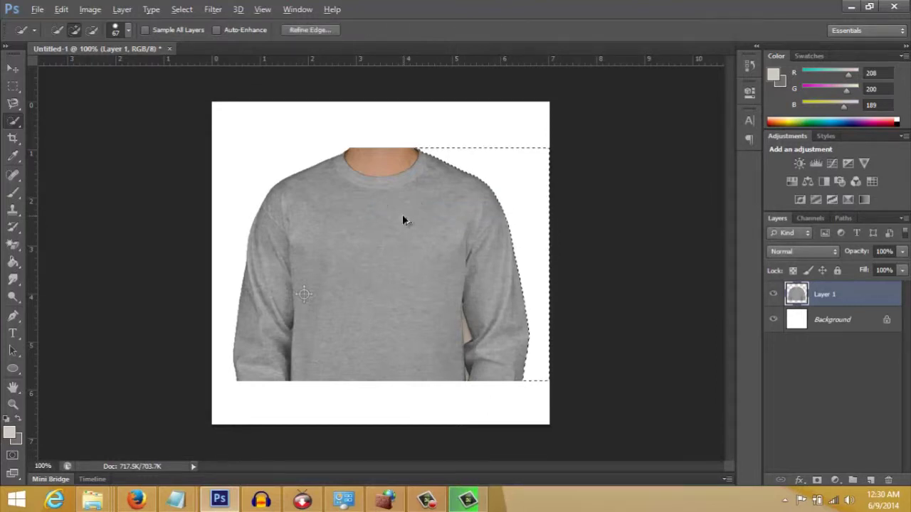
pyautogui.hotkey('ctrl', 'alt', 'z')
pyautogui.hotkey('ctrl', 'alt', 'z')
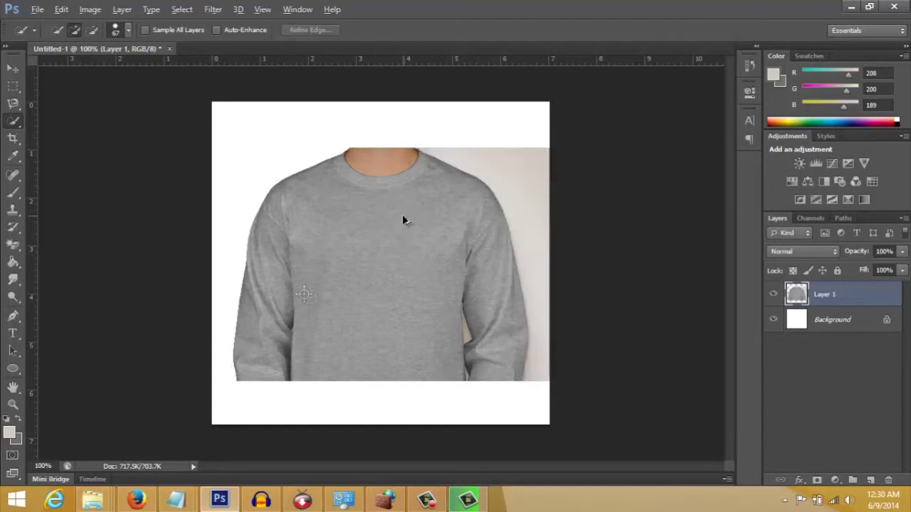
pyautogui.hotkey('ctrl', 'alt', 'z')
pyautogui.hotkey('ctrl', 'alt', 'z')
pyautogui.rightClick(355, 192)
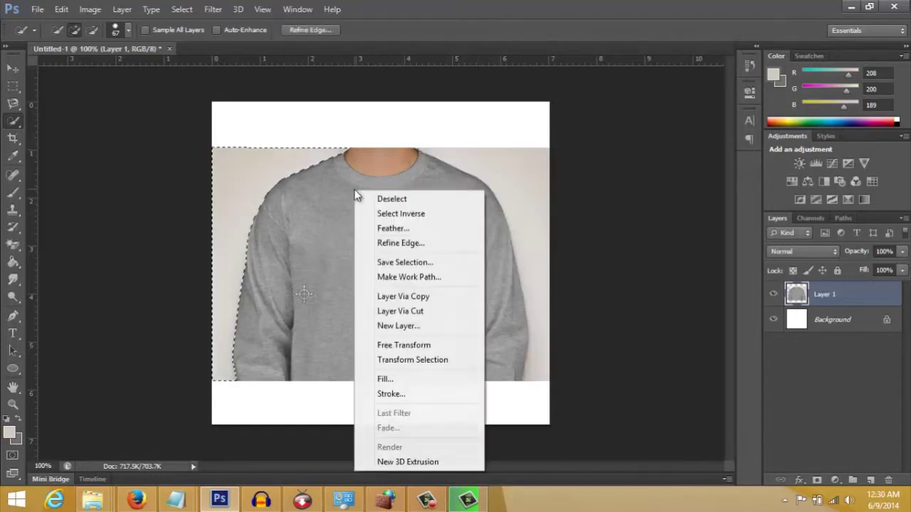
pyautogui.click(382, 200)
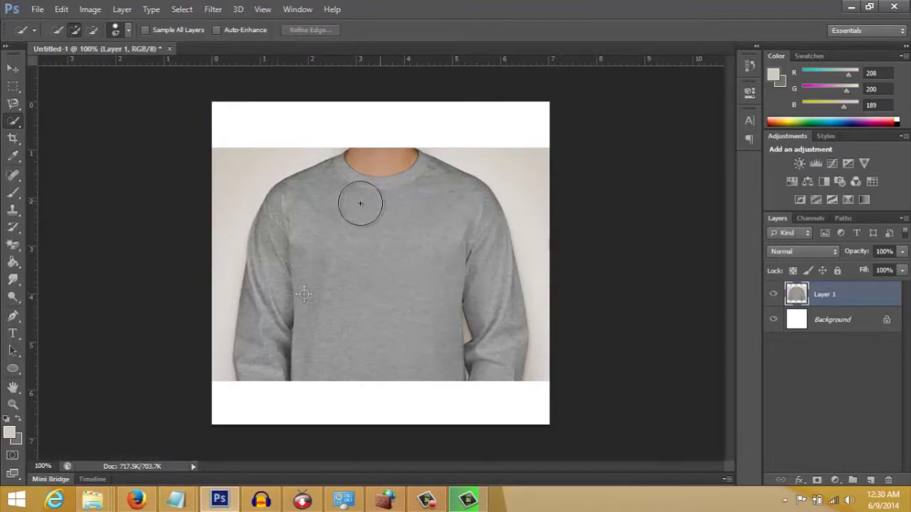
pyautogui.click(12, 403)
pyautogui.click(262, 279)
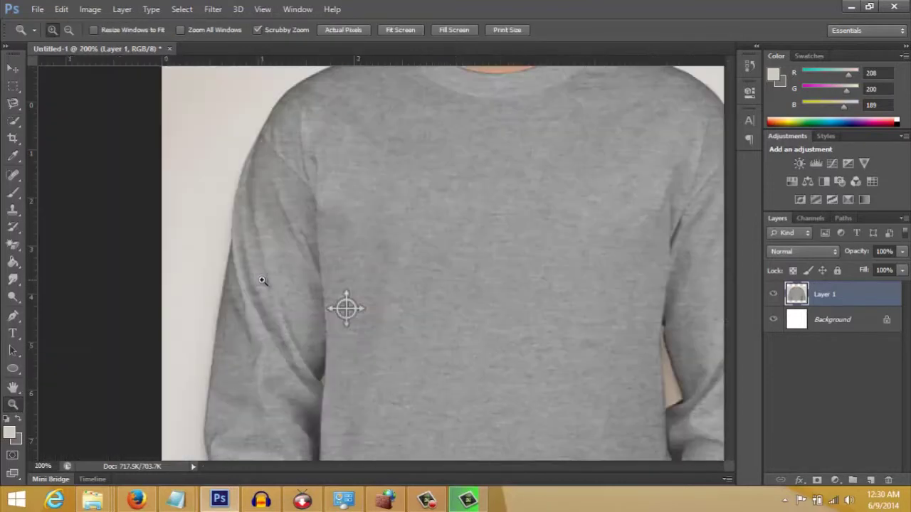
pyautogui.rightClick(345, 252)
pyautogui.click(388, 326)
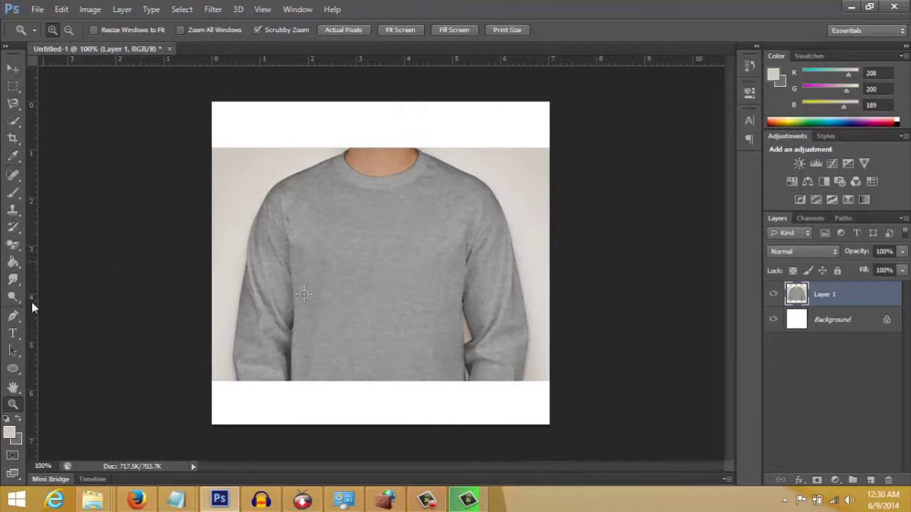
# Start a Pen tool path in Path mode at the bottom outer corner of the sweatshirt's left sleeve
pyautogui.click(14, 318)
pyautogui.click(13, 318)
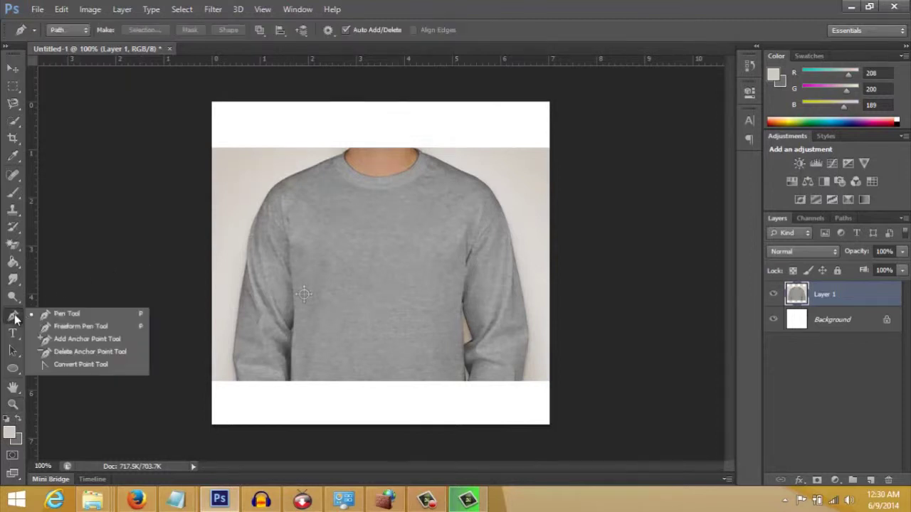
pyautogui.click(45, 315)
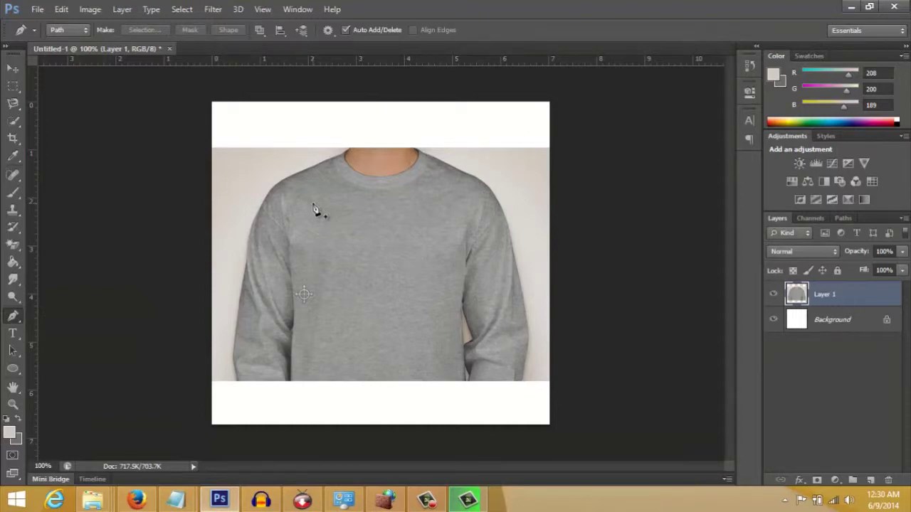
pyautogui.click(13, 317)
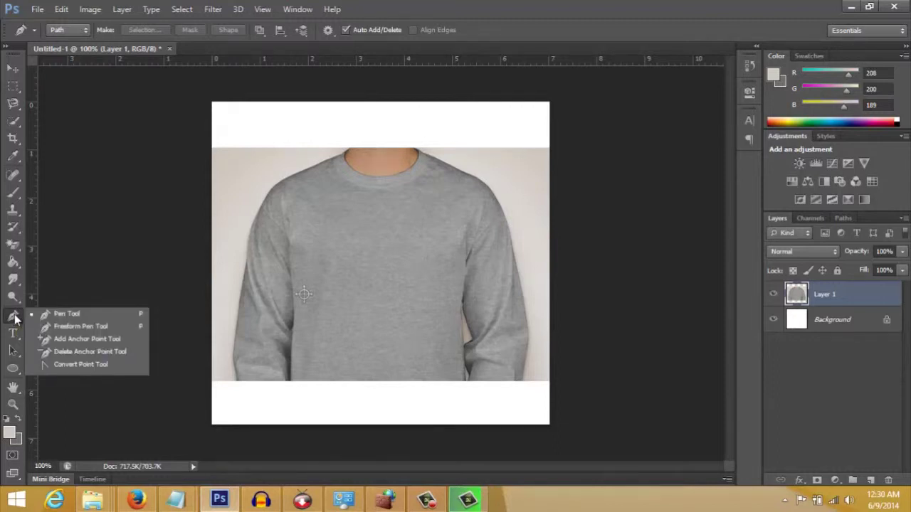
pyautogui.click(59, 314)
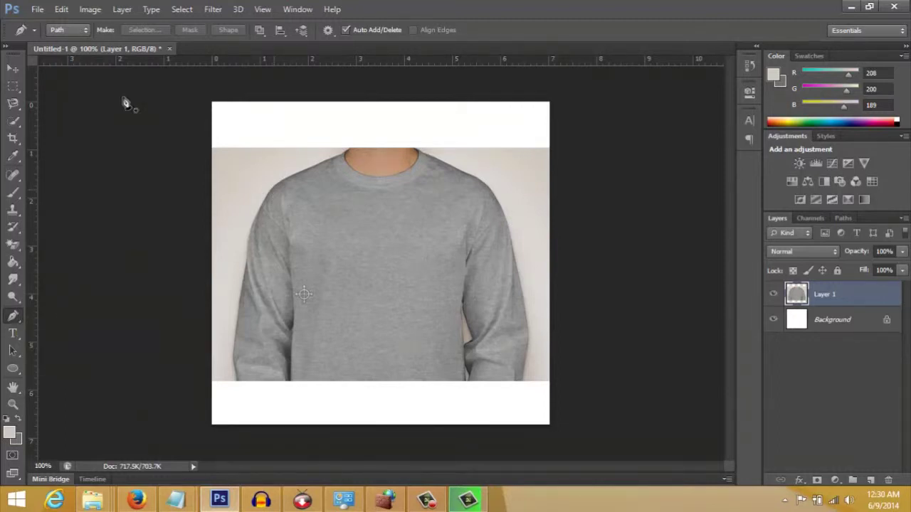
pyautogui.click(68, 30)
pyautogui.click(236, 380)
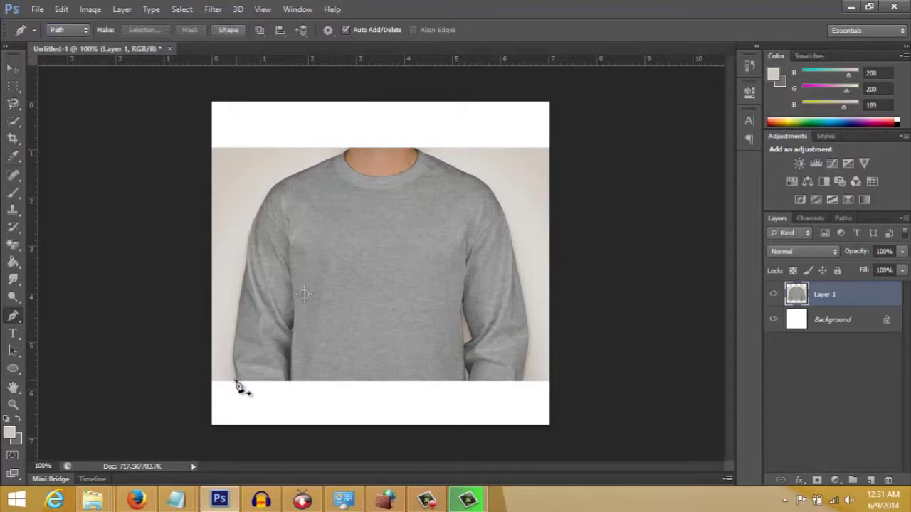
pyautogui.click(12, 404)
pyautogui.click(235, 376)
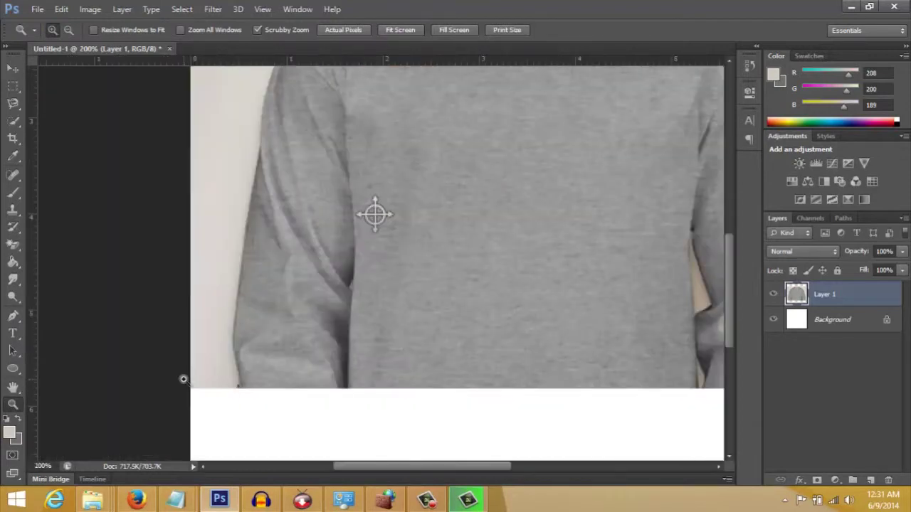
pyautogui.click(13, 315)
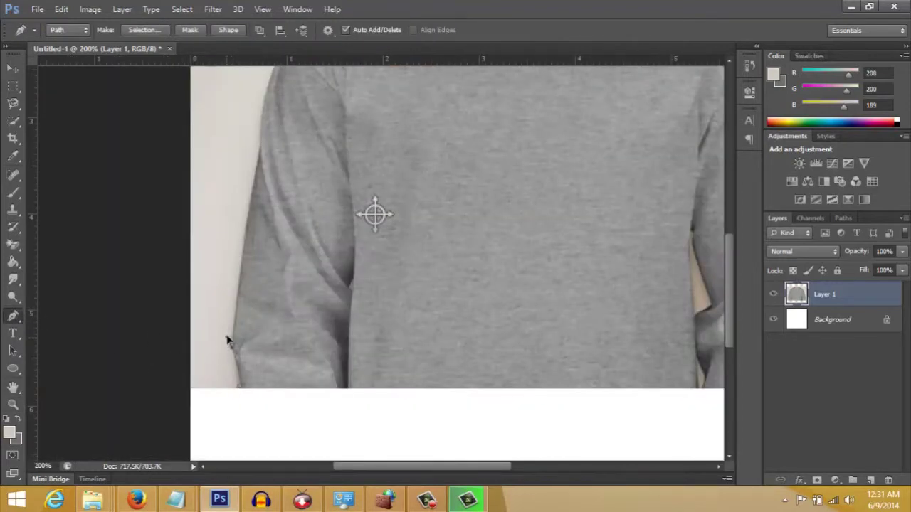
pyautogui.moveTo(226, 337)
pyautogui.mouseDown()
pyautogui.moveTo(226, 320)
pyautogui.moveTo(227, 328)
pyautogui.mouseUp()
pyautogui.moveTo(228, 334); pyautogui.dragTo(232, 355)
pyautogui.click(235, 299)
pyautogui.moveTo(237, 298); pyautogui.dragTo(230, 270)
pyautogui.moveTo(225, 267)
pyautogui.mouseDown()
pyautogui.moveTo(234, 264)
pyautogui.moveTo(225, 263)
pyautogui.mouseUp()
pyautogui.hotkey('ctrl', 'alt', 'z')
# Trace the left sleeve's outer edge upward from the cuff with curved anchor points, closing the browser window that interrupts
pyautogui.moveTo(227, 331); pyautogui.dragTo(234, 354)
pyautogui.keyDown('alt'); pyautogui.click(231, 349); pyautogui.keyUp('alt')
pyautogui.moveTo(248, 280); pyautogui.dragTo(241, 276)
pyautogui.keyDown('alt'); pyautogui.click(237, 295); pyautogui.keyUp('alt')
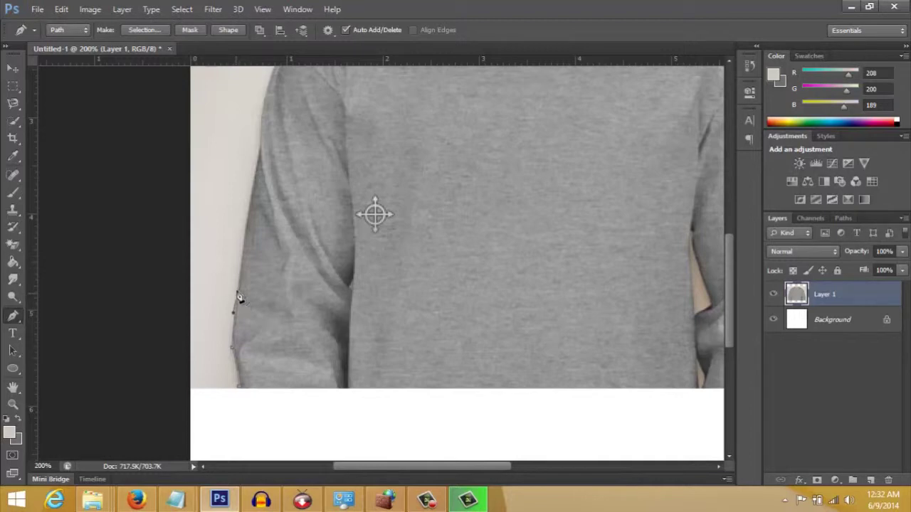
pyautogui.click(242, 257)
pyautogui.moveTo(242, 256); pyautogui.dragTo(241, 248)
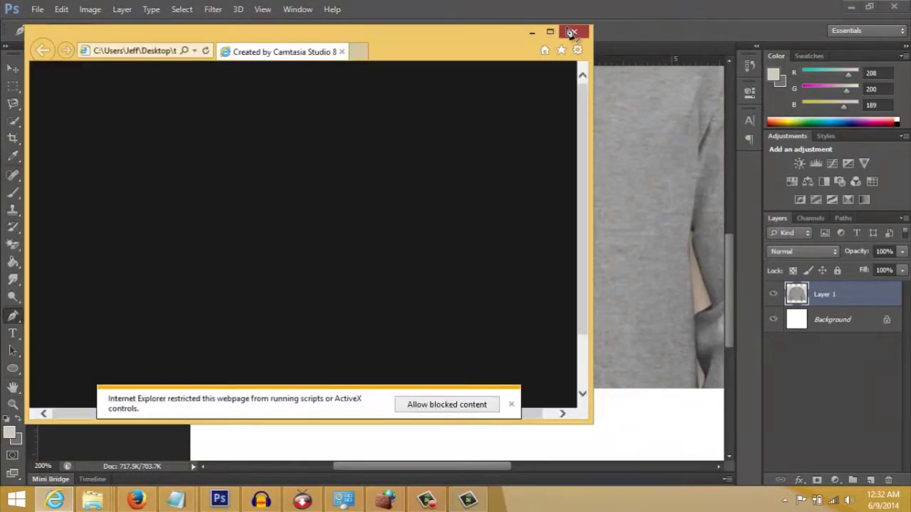
pyautogui.click(574, 31)
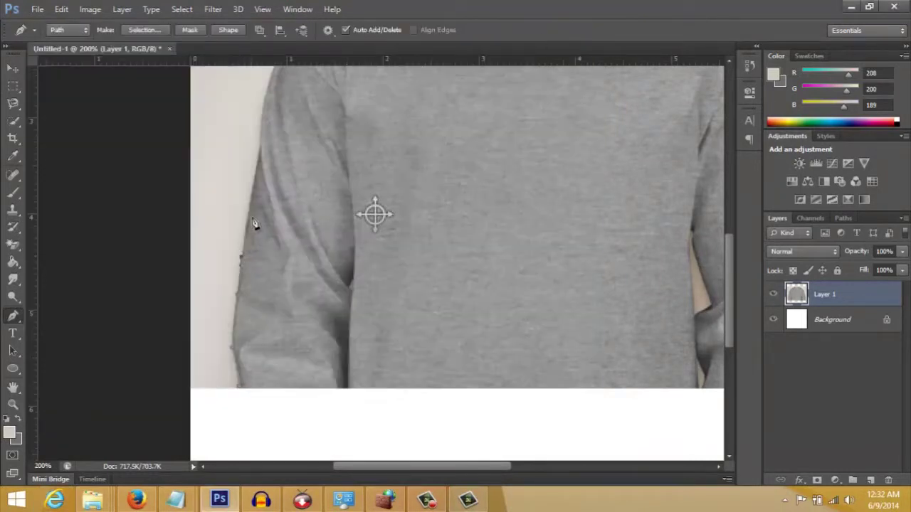
pyautogui.moveTo(243, 211); pyautogui.dragTo(256, 204)
pyautogui.moveTo(259, 148)
pyautogui.mouseDown()
pyautogui.moveTo(267, 151)
pyautogui.moveTo(259, 141)
pyautogui.mouseUp()
pyautogui.moveTo(727, 309); pyautogui.dragTo(736, 272)
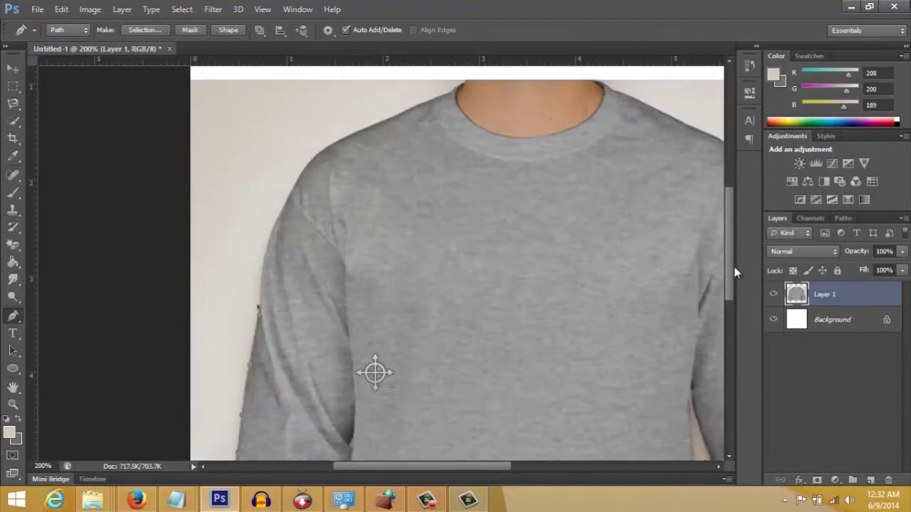
pyautogui.moveTo(312, 150); pyautogui.dragTo(336, 121)
pyautogui.moveTo(350, 140); pyautogui.dragTo(368, 98)
pyautogui.keyDown('alt'); pyautogui.click(313, 150); pyautogui.keyUp('alt')
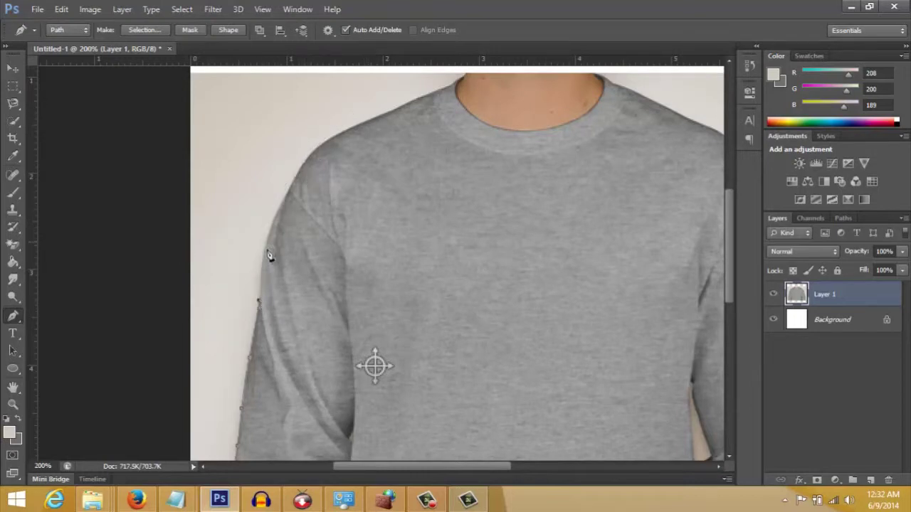
# Continue the path along the upper part of the left sleeve to the bend of the shoulder
pyautogui.moveTo(266, 244); pyautogui.dragTo(271, 231)
pyautogui.keyDown('alt'); pyautogui.click(265, 245); pyautogui.keyUp('alt')
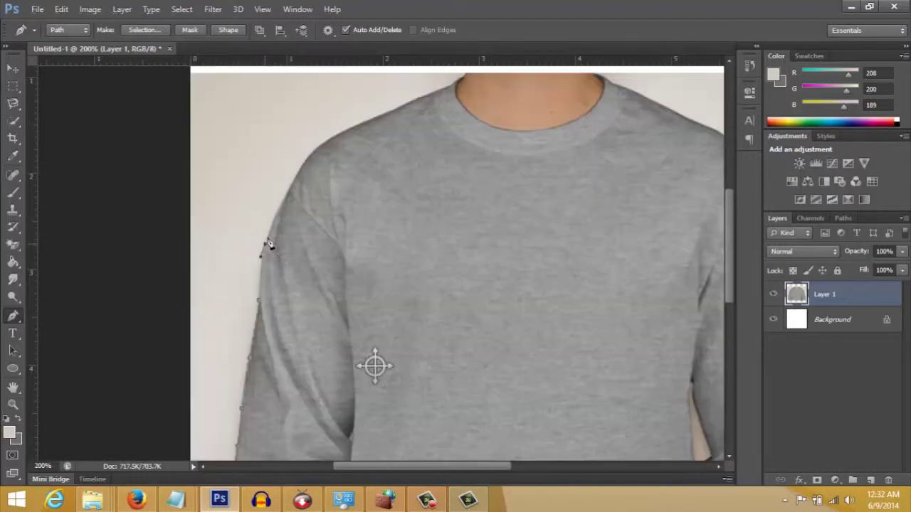
pyautogui.moveTo(288, 189); pyautogui.dragTo(296, 184)
pyautogui.keyDown('alt'); pyautogui.click(288, 188); pyautogui.keyUp('alt')
pyautogui.moveTo(303, 165); pyautogui.dragTo(302, 160)
# Extend the path along the left shoulder's top edge to the point where the collar meets the neck
pyautogui.moveTo(333, 136); pyautogui.dragTo(358, 123)
pyautogui.keyDown('alt'); pyautogui.click(334, 137); pyautogui.keyUp('alt')
pyautogui.moveTo(446, 87); pyautogui.dragTo(459, 81)
pyautogui.keyDown('alt'); pyautogui.click(446, 86); pyautogui.keyUp('alt')
pyautogui.moveTo(464, 75); pyautogui.dragTo(464, 73)
# Close the path around the left backdrop with straight segments above the photo, along the canvas edge and back to the sleeve's starting point
pyautogui.moveTo(731, 226); pyautogui.dragTo(683, 173)
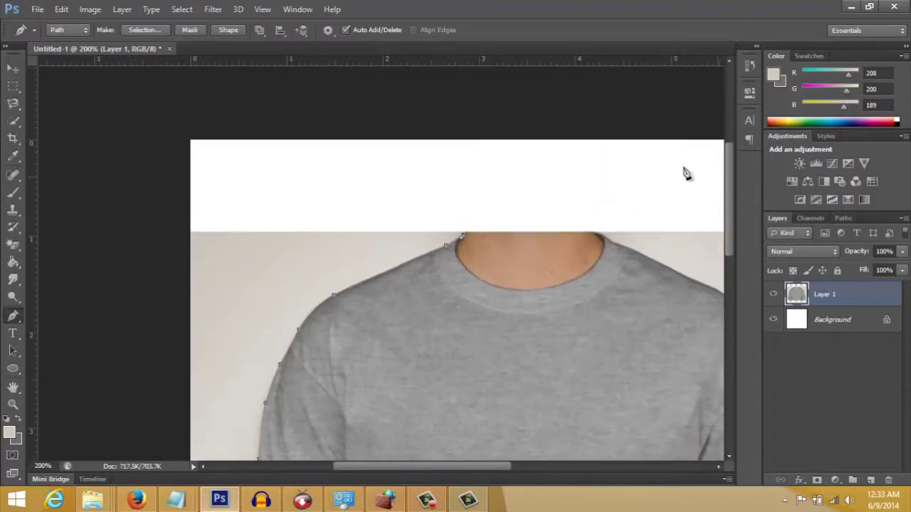
pyautogui.click(13, 403)
pyautogui.rightClick(212, 334)
pyautogui.click(235, 343)
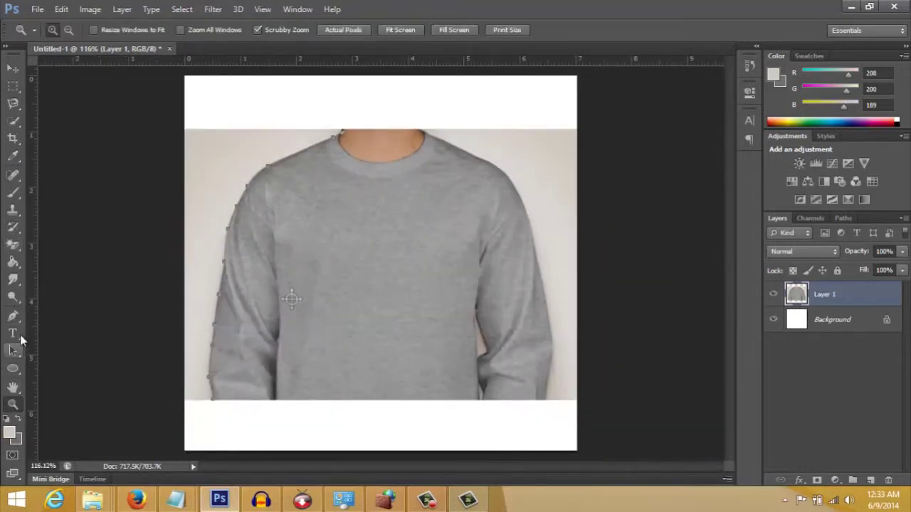
pyautogui.click(13, 315)
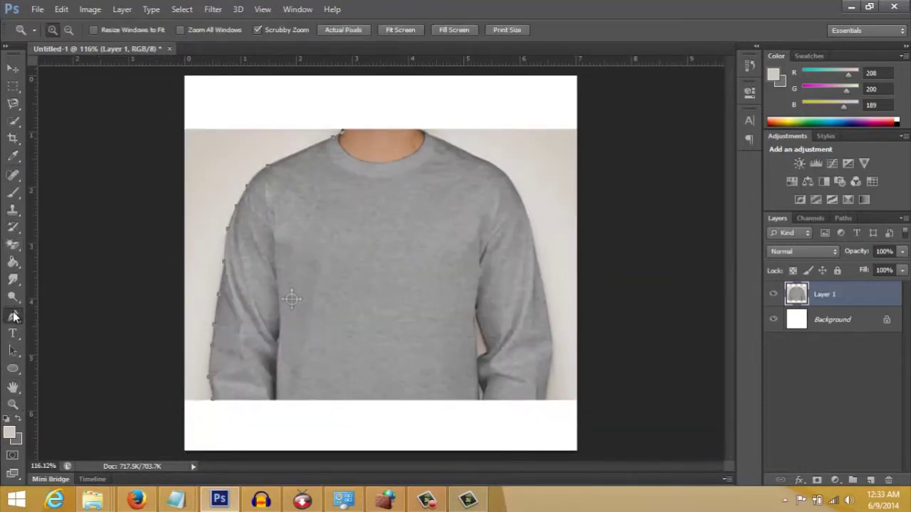
pyautogui.click(344, 104)
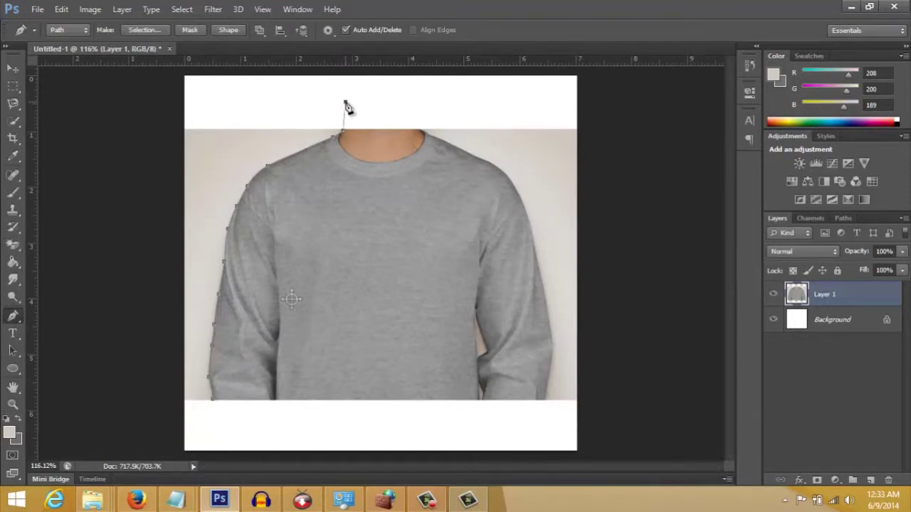
pyautogui.click(183, 107)
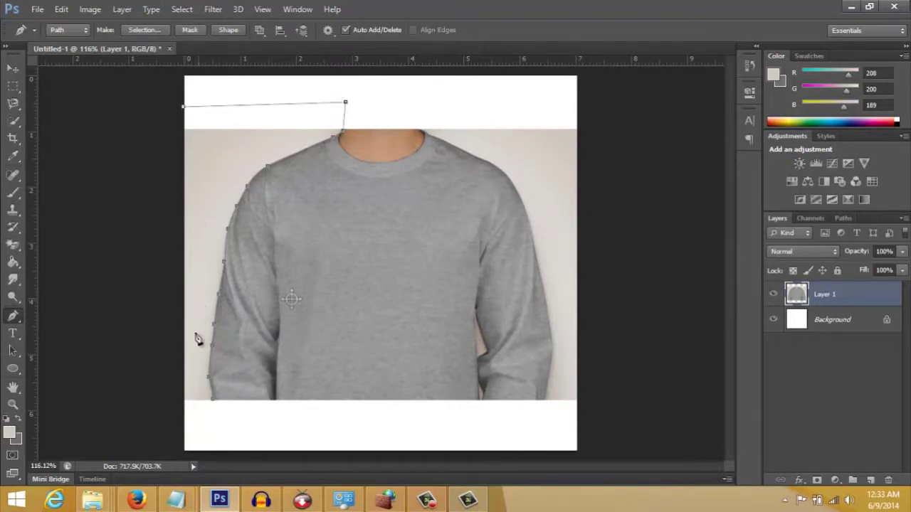
pyautogui.click(183, 408)
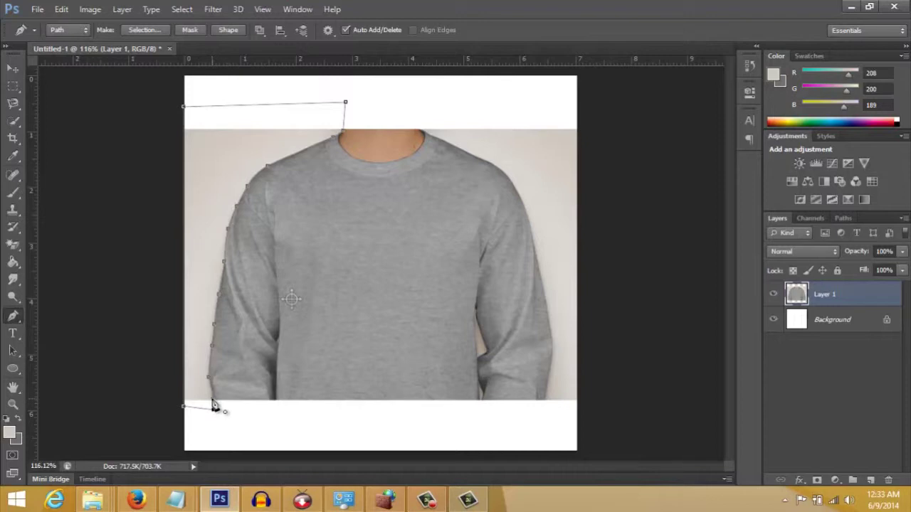
pyautogui.click(214, 404)
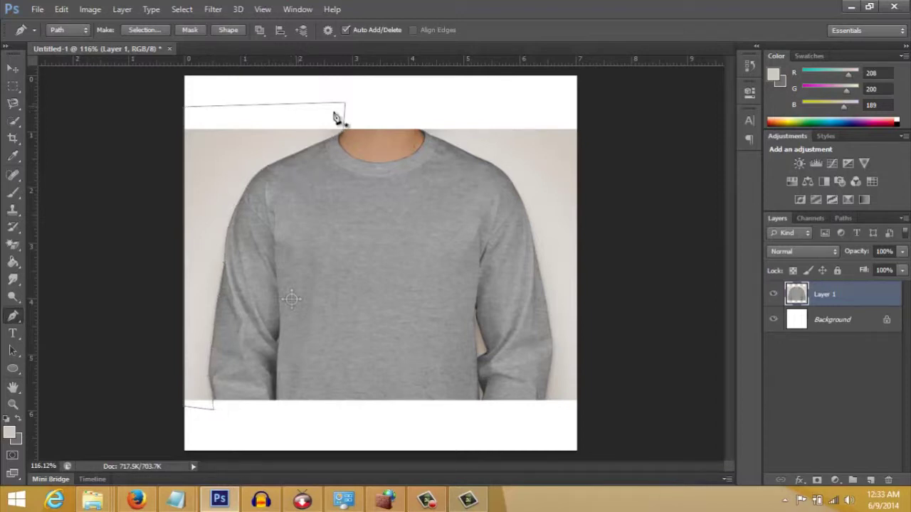
# Open the Make Selection settings for the closed path and cancel them
pyautogui.click(143, 31)
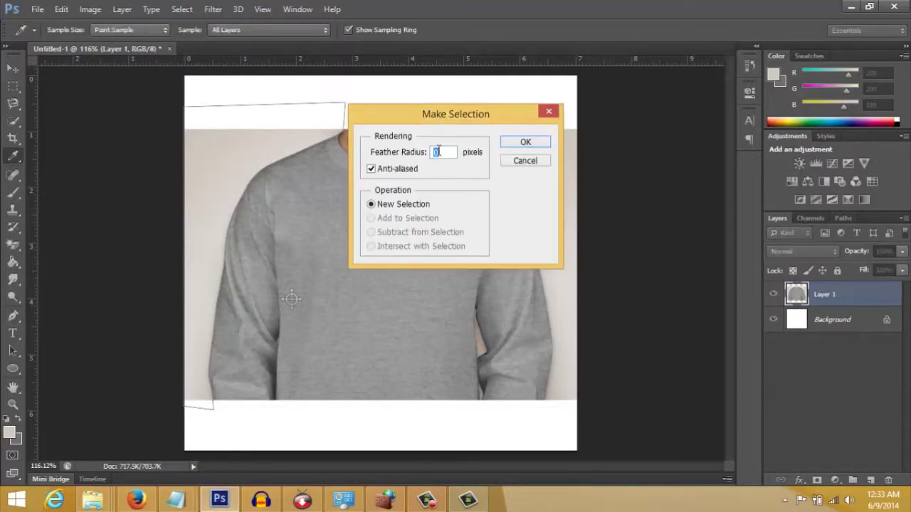
pyautogui.click(525, 161)
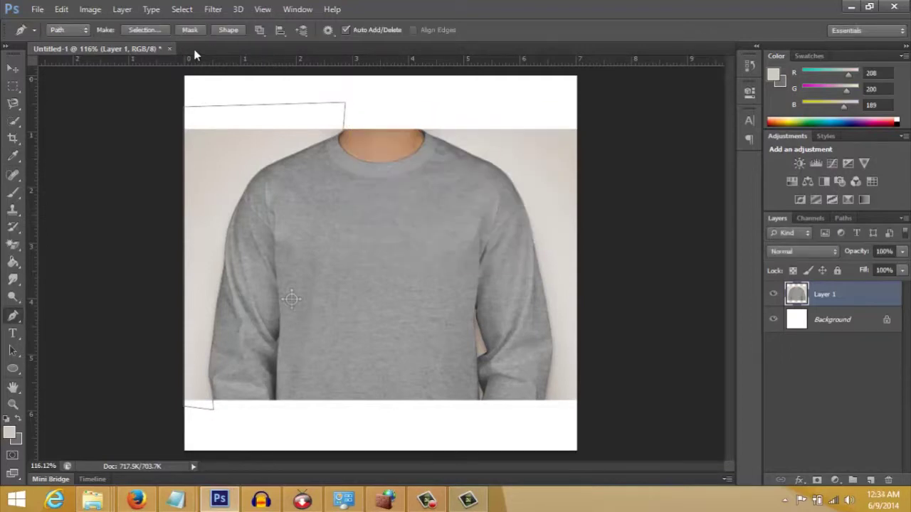
# Turn the closed path into a new anti-aliased selection with 0 pixels feather and delete the backdrop beside the left sleeve
pyautogui.click(150, 31)
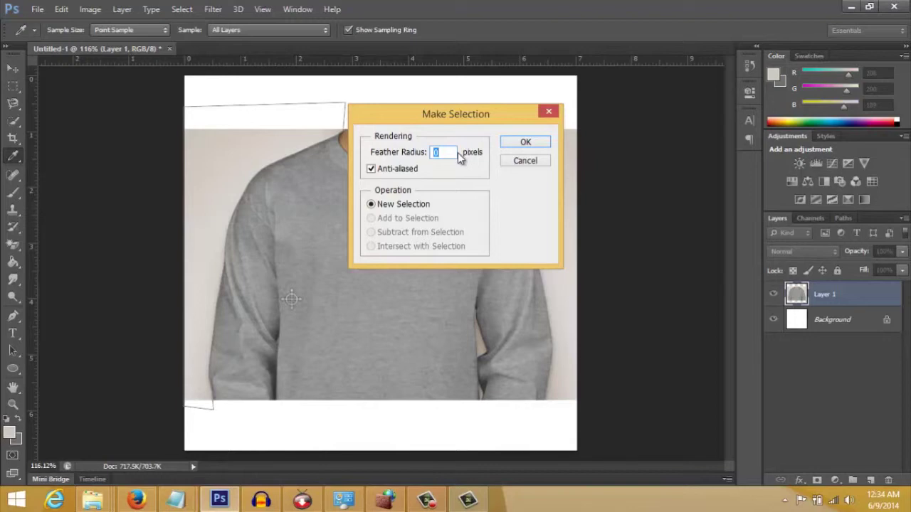
pyautogui.click(524, 143)
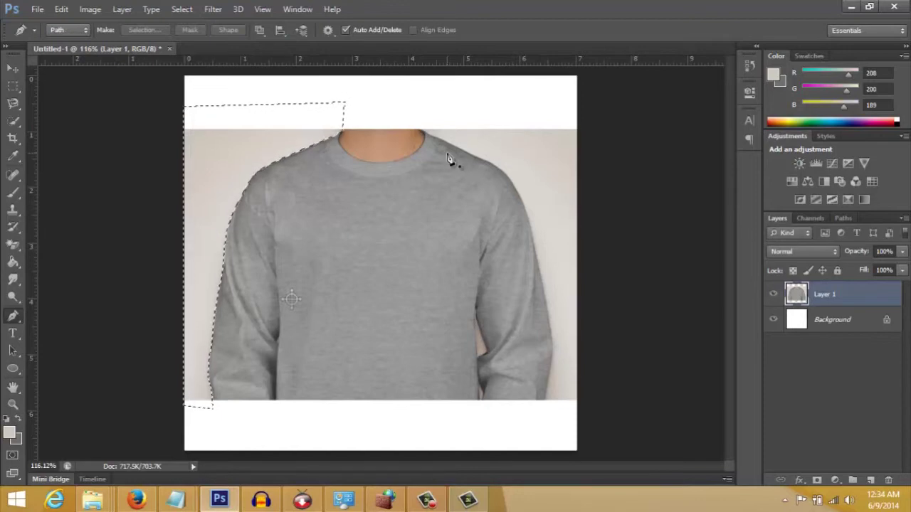
pyautogui.press('Delete')
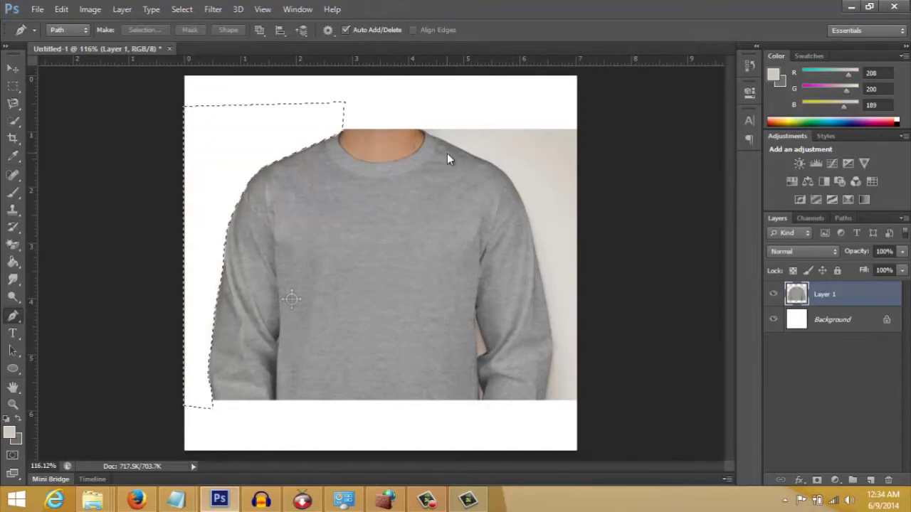
# Deselect the cleared area beside the left sleeve using the Rectangular Marquee tool
pyautogui.click(13, 85)
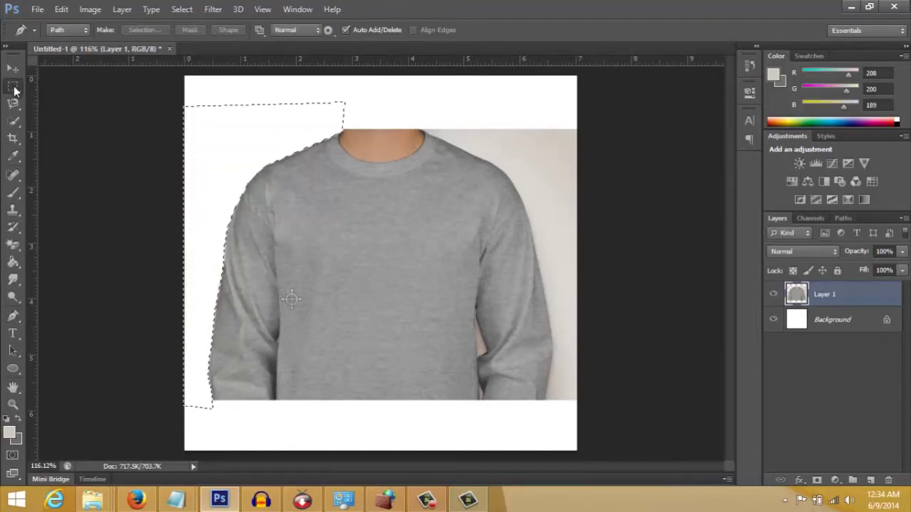
pyautogui.rightClick(305, 181)
pyautogui.click(331, 188)
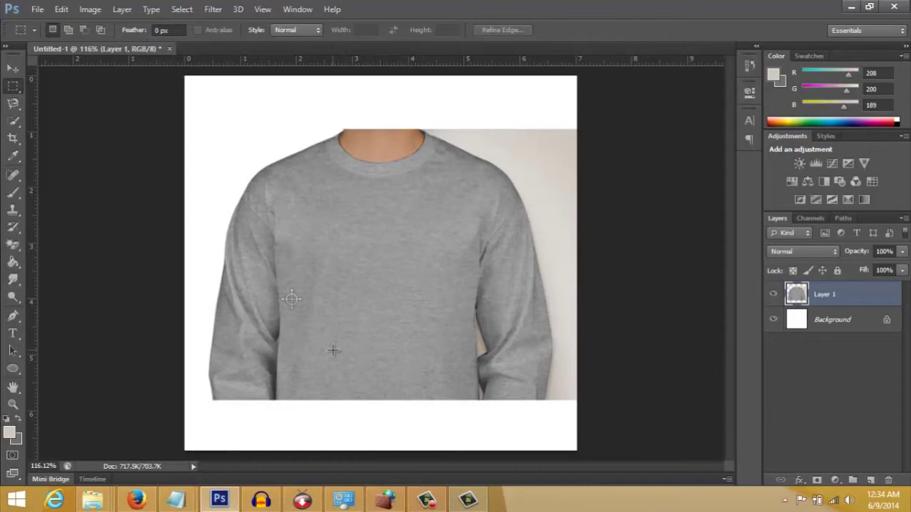
# Restore the last selection around the cleared left backdrop and deselect it again
pyautogui.hotkey('ctrl', 'shift', 'd')
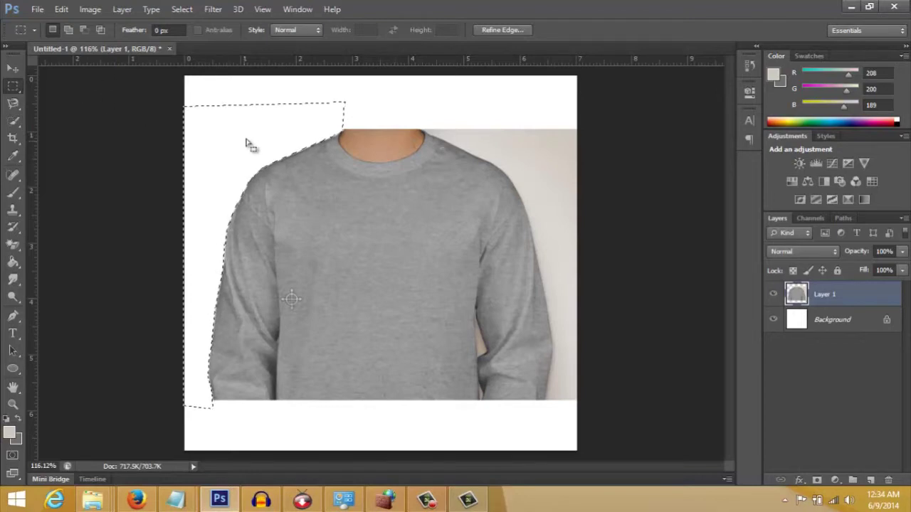
pyautogui.rightClick(389, 93)
pyautogui.click(409, 100)
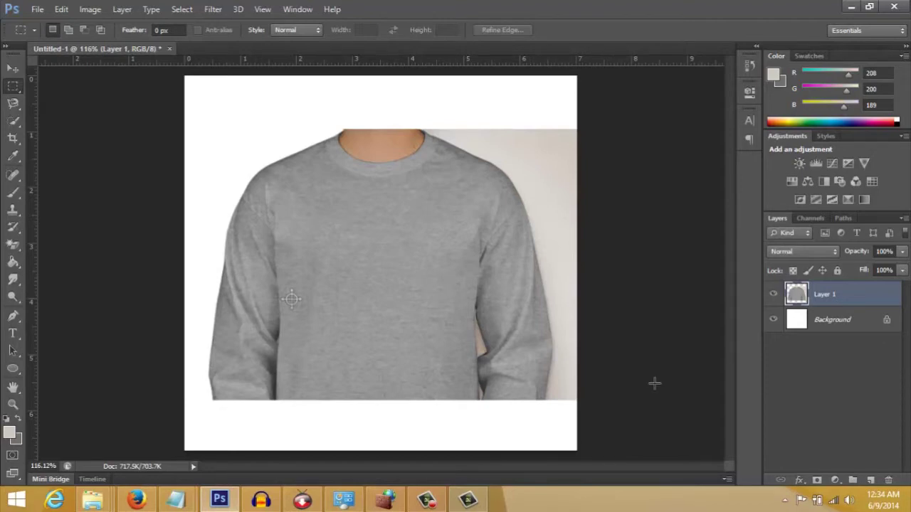
# Try to erase the beige backdrop gap between the torso and the right sleeve with the Magic Eraser tool
pyautogui.click(16, 407)
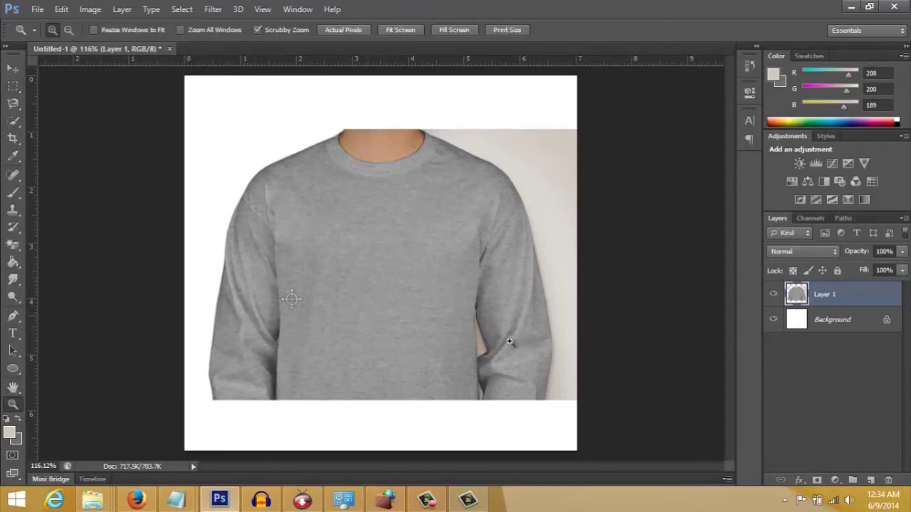
pyautogui.click(490, 362)
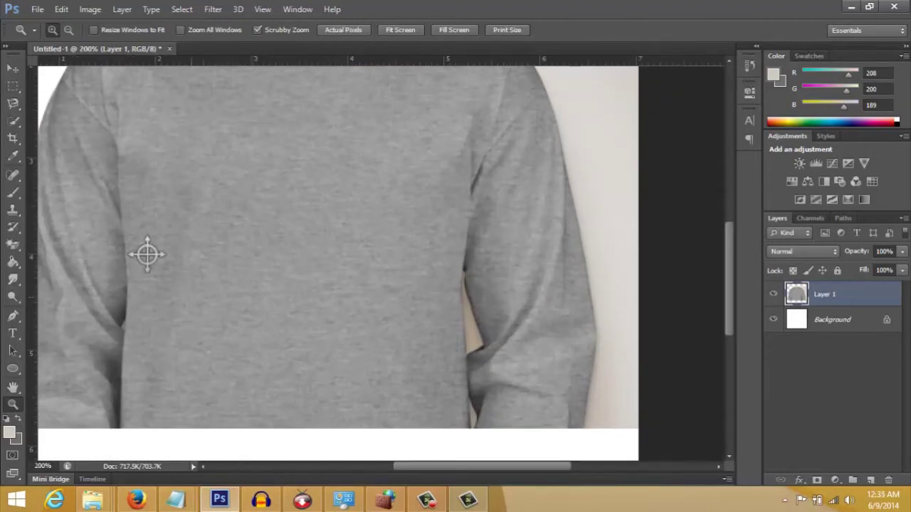
pyautogui.click(13, 244)
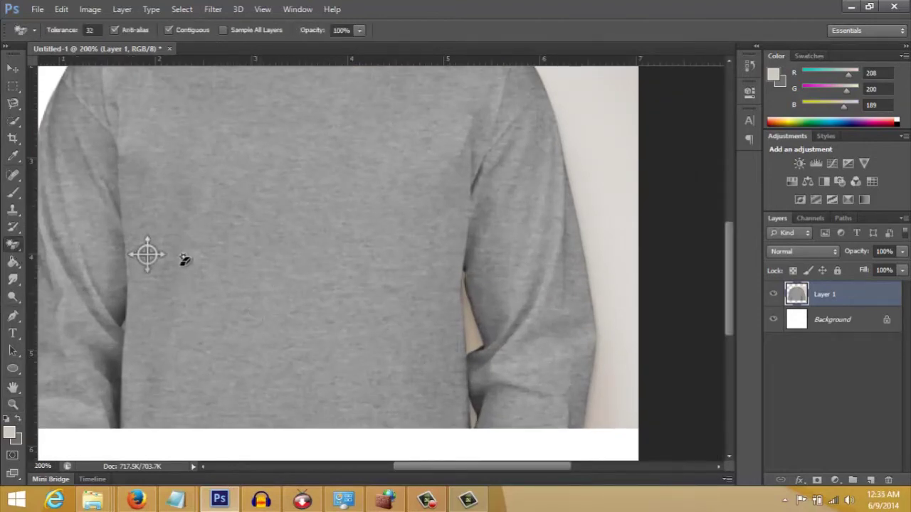
pyautogui.rightClick(17, 245)
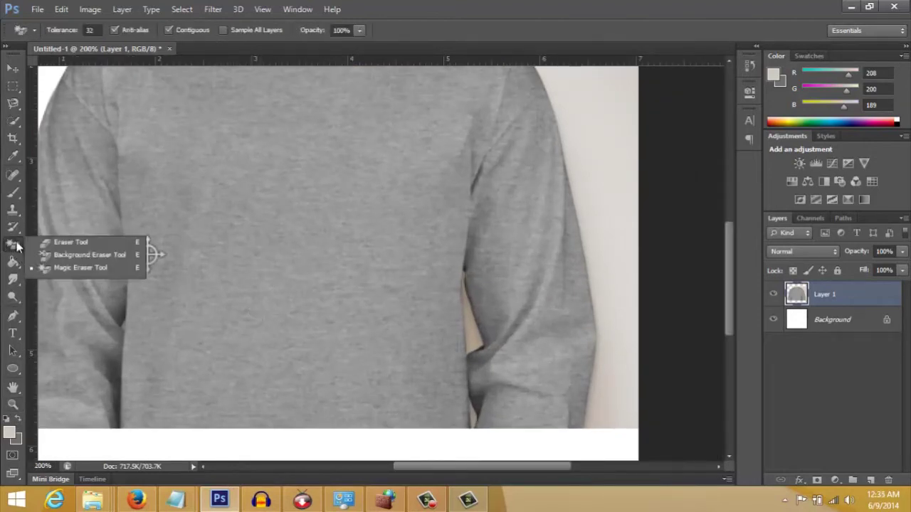
pyautogui.click(60, 267)
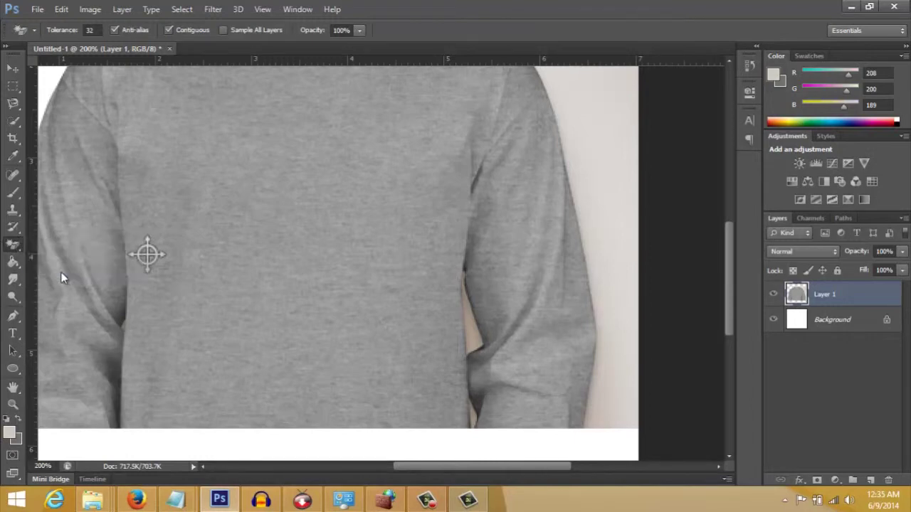
pyautogui.click(471, 321)
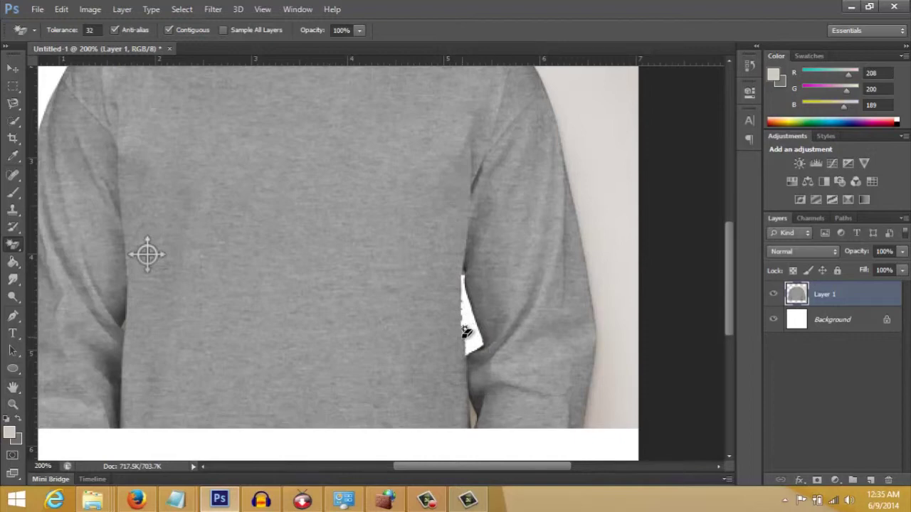
pyautogui.click(471, 332)
pyautogui.hotkey('ctrl', 'alt', 'z')
pyautogui.hotkey('ctrl', 'alt', 'z')
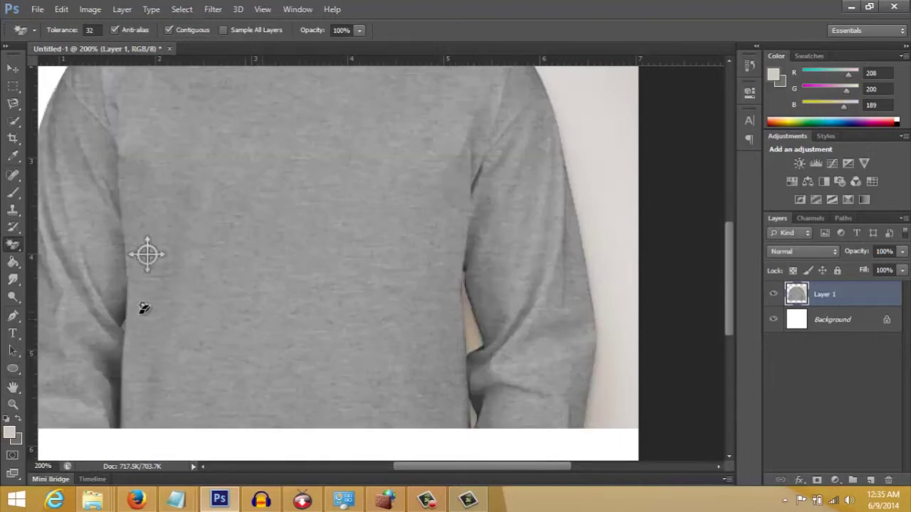
# Trace a closed Pen tool path around the beige gap between the torso and the right sleeve
pyautogui.click(12, 317)
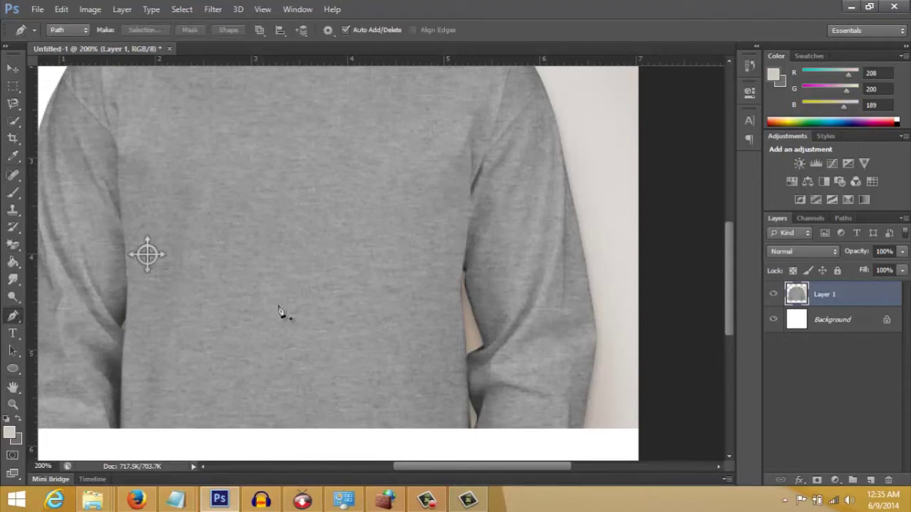
pyautogui.click(464, 294)
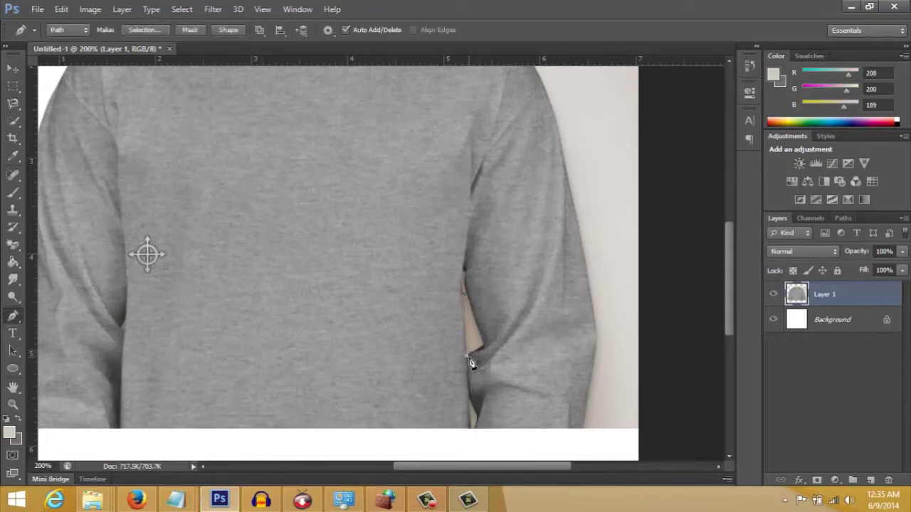
pyautogui.moveTo(466, 356); pyautogui.dragTo(487, 353)
pyautogui.moveTo(464, 279); pyautogui.dragTo(464, 307)
# Make a new selection from the gap's path with 0 pixels feather and delete the backdrop inside it
pyautogui.click(145, 30)
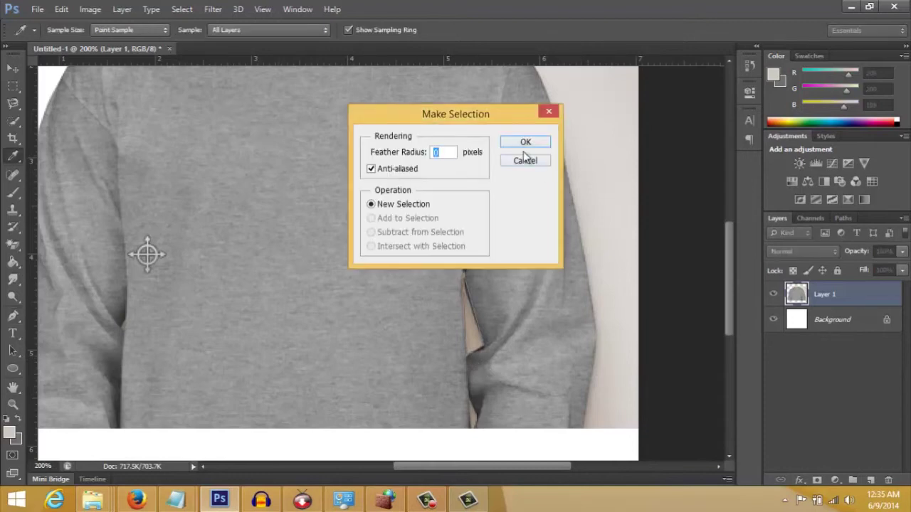
pyautogui.click(525, 143)
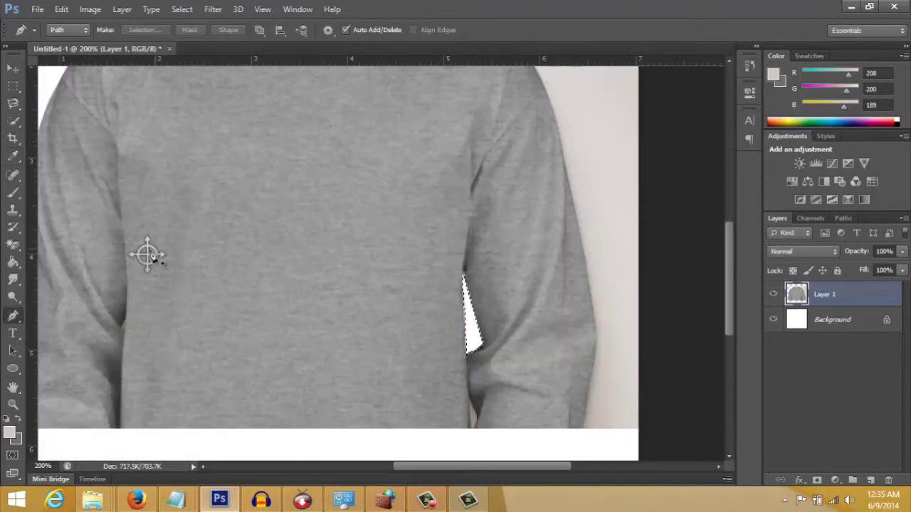
# Deselect the cleared gap between the torso and the right sleeve, and return to the full canvas
pyautogui.click(13, 85)
pyautogui.rightClick(187, 162)
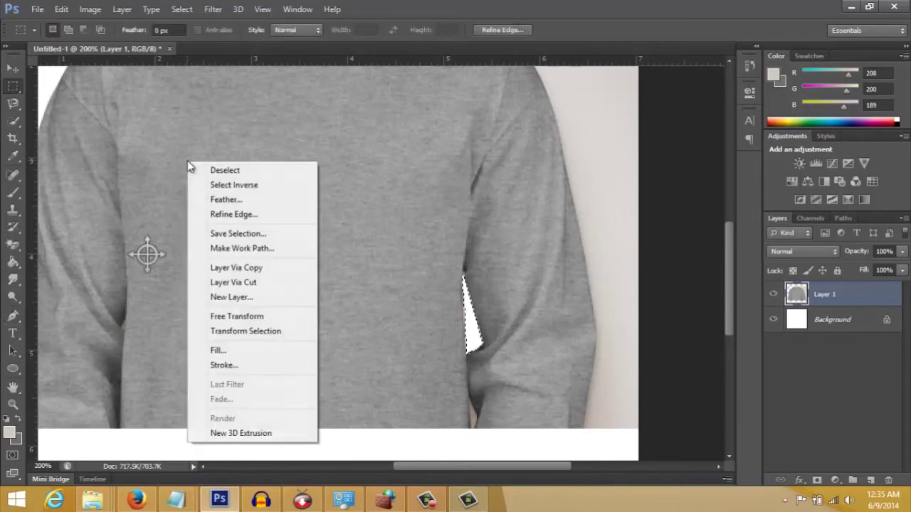
pyautogui.click(193, 171)
pyautogui.click(13, 403)
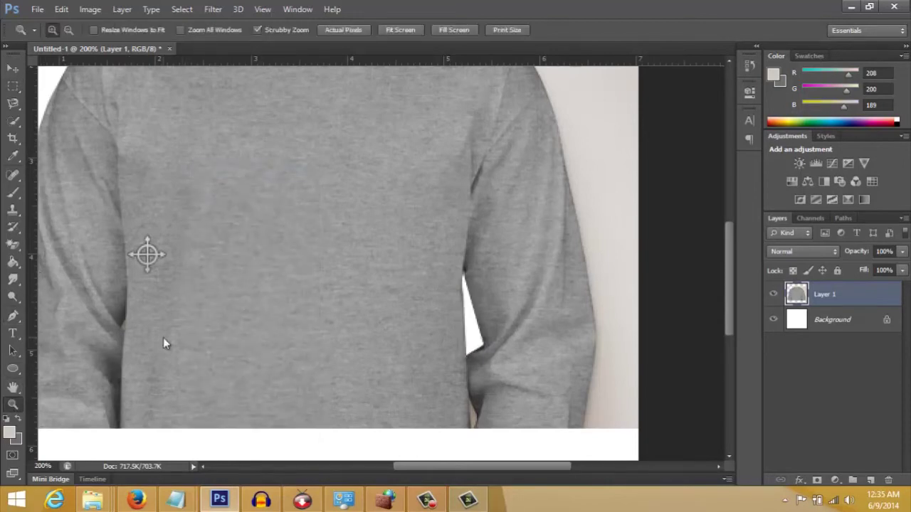
pyautogui.rightClick(163, 337)
pyautogui.click(177, 347)
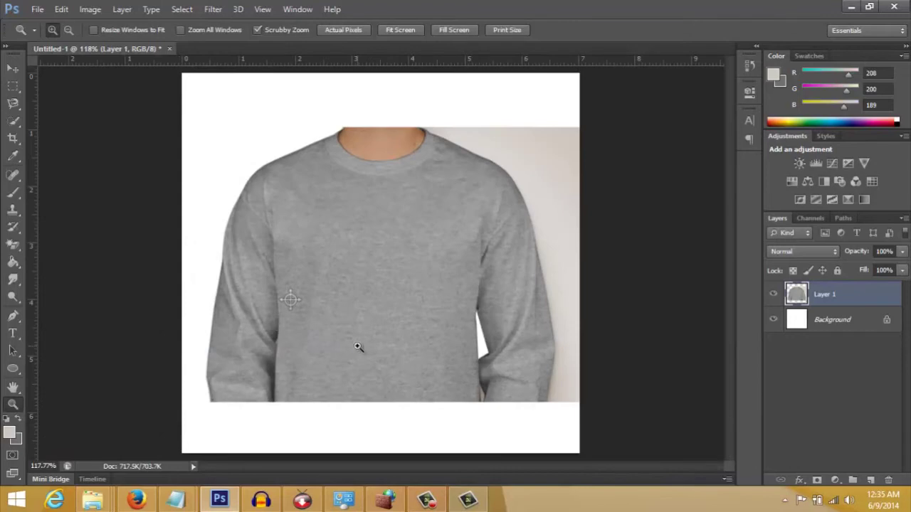